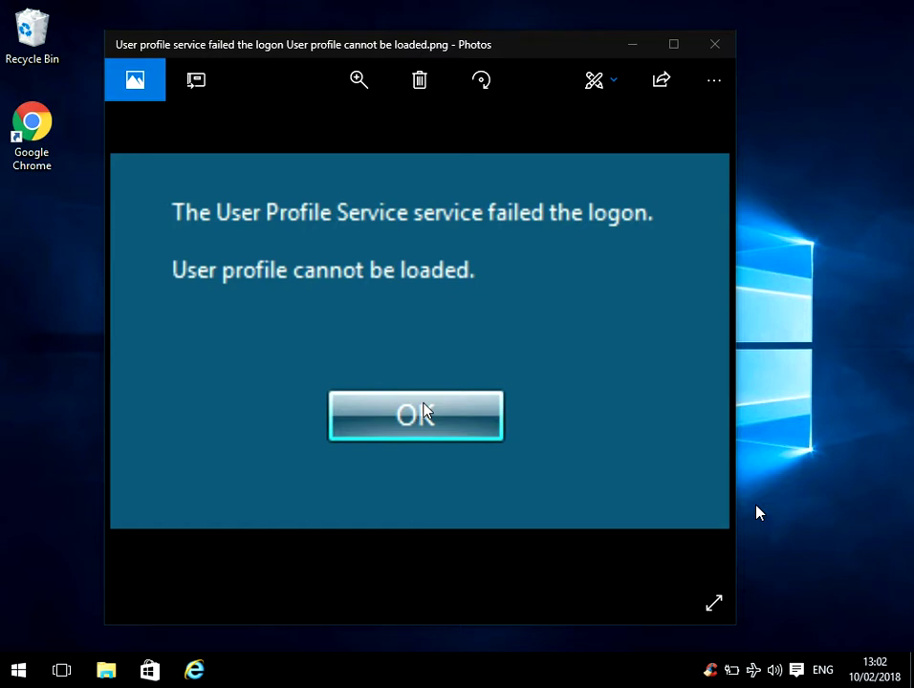
# Step: Close the Photos window showing the 'User Profile Service failed the logon' screenshot
pyautogui.click(722, 48)
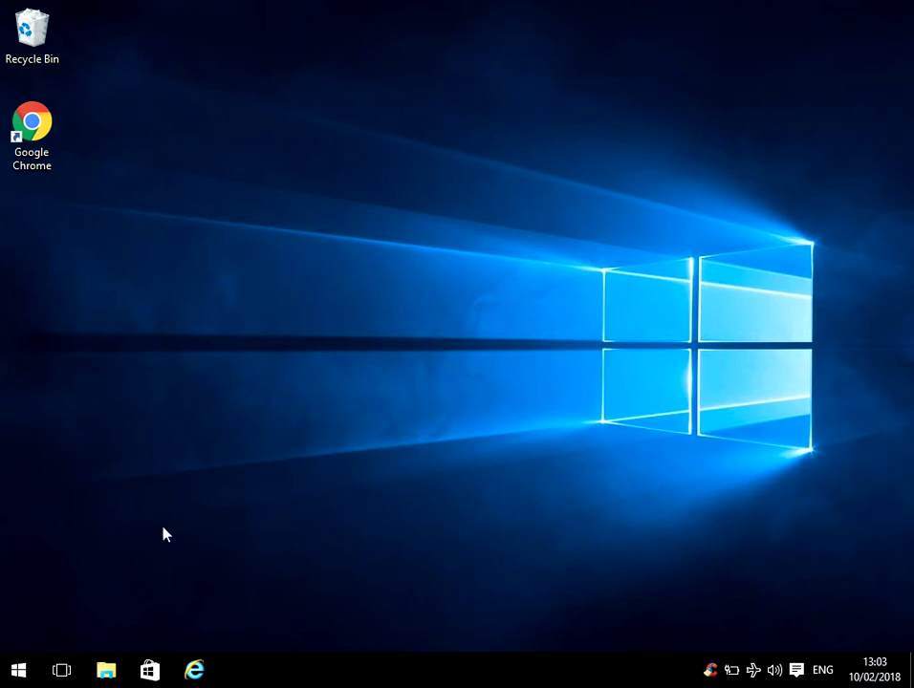
# Step: Browse to C:\Users in File Explorer, sort by name, and select the Chris folder
pyautogui.click(107, 672)
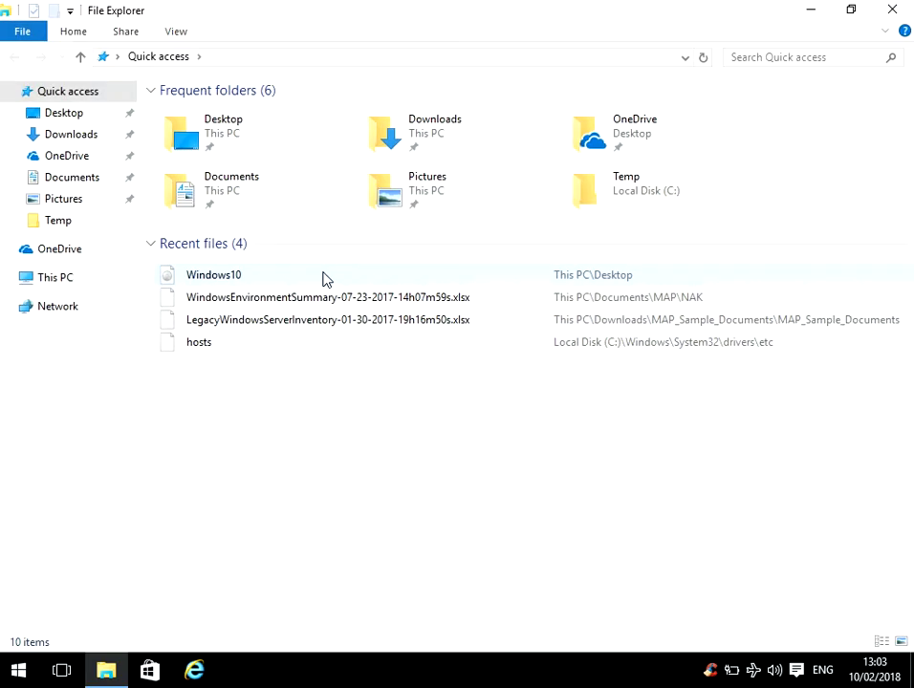
pyautogui.click(68, 280)
pyautogui.click(243, 260)
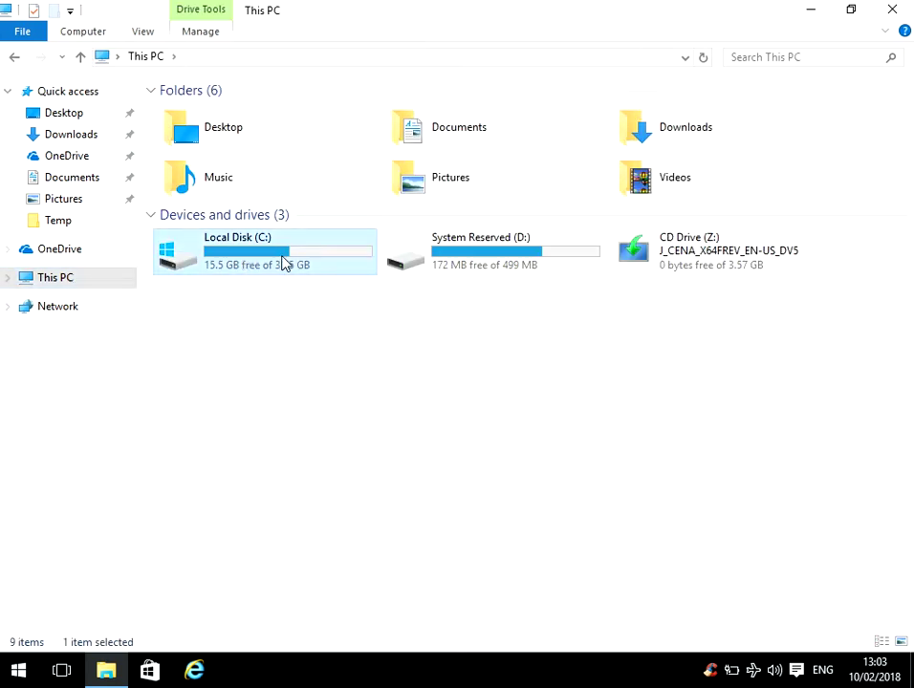
pyautogui.doubleClick(293, 259)
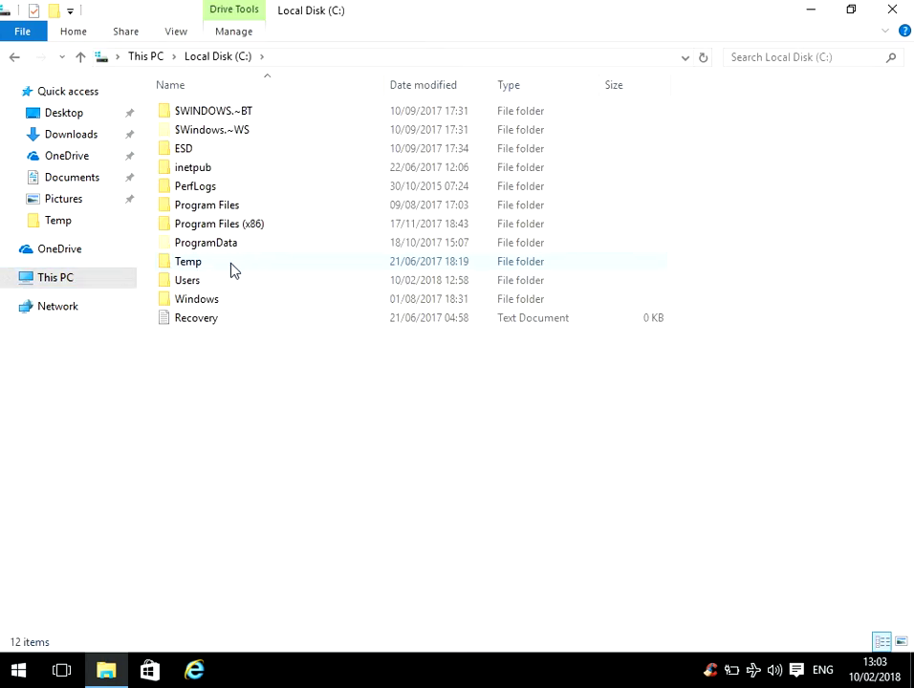
pyautogui.doubleClick(207, 283)
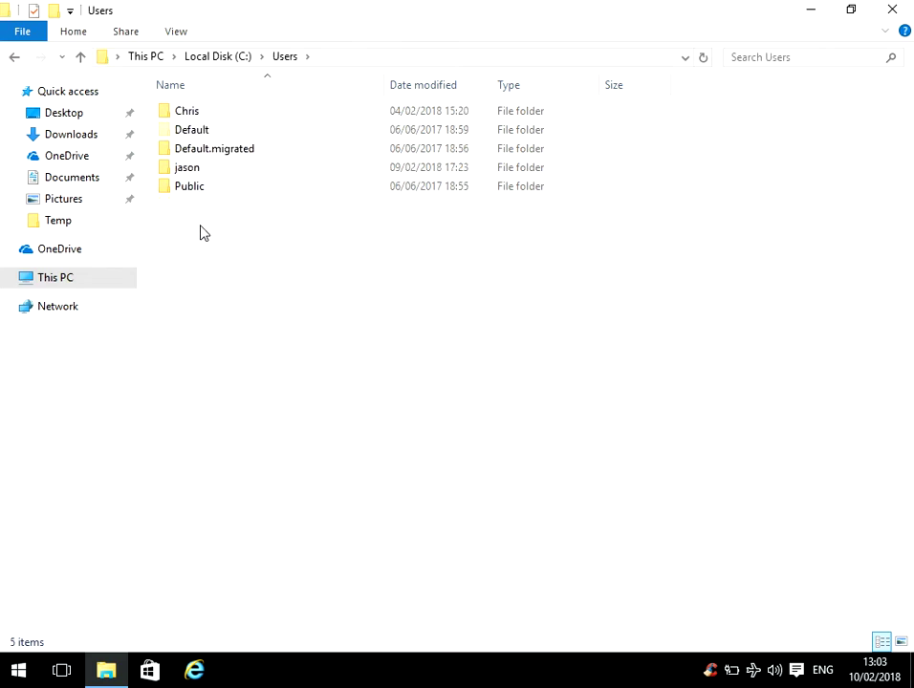
pyautogui.click(214, 87)
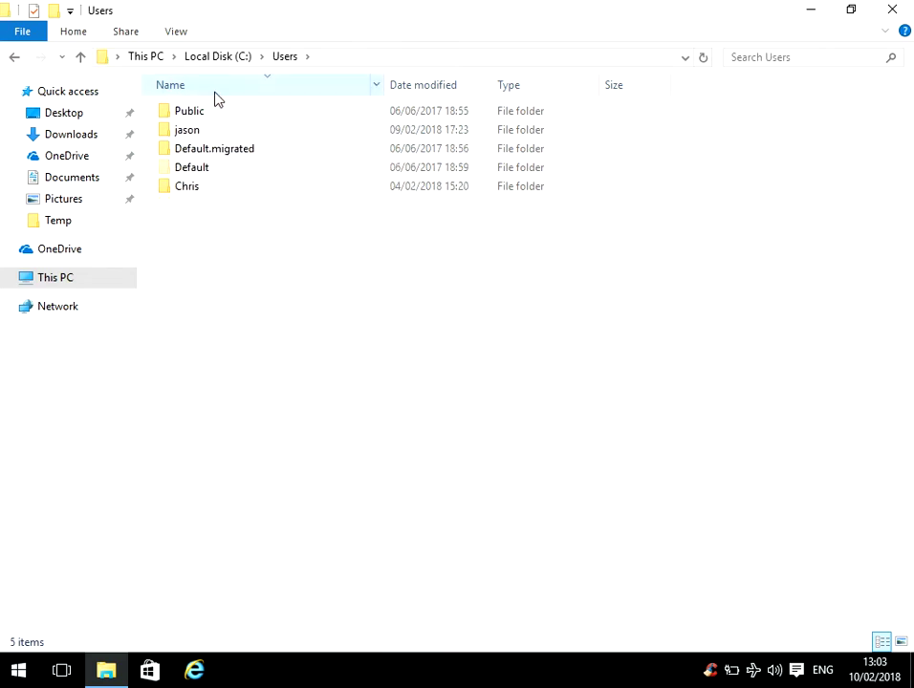
pyautogui.click(216, 99)
pyautogui.click(208, 114)
# Step: Rename the Chris folder to Chrisold with admin approval, then open it granting access
pyautogui.click(210, 116)
pyautogui.click(213, 113)
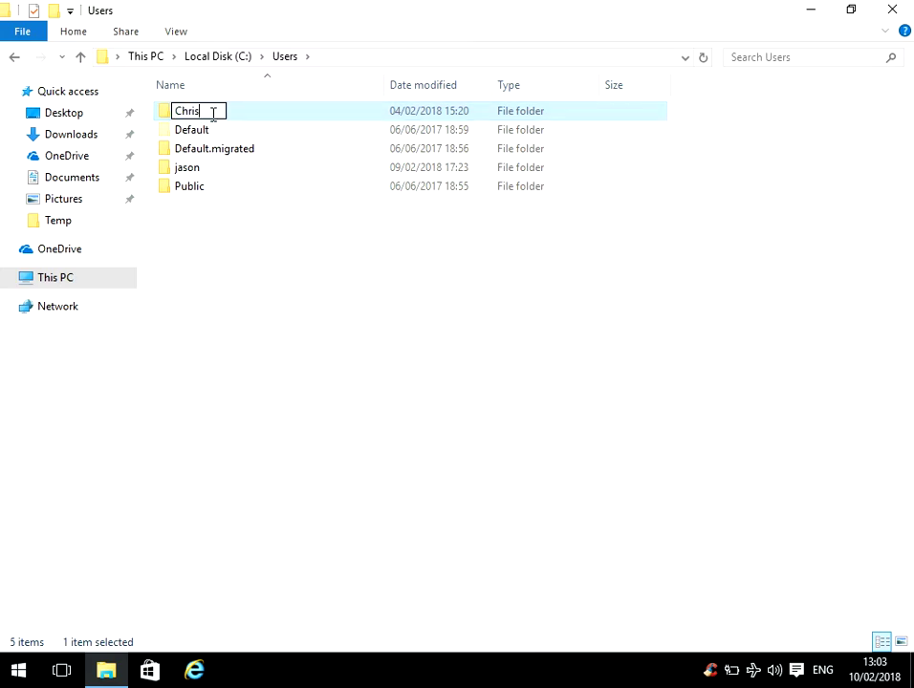
pyautogui.write('old')
pyautogui.press('Return')
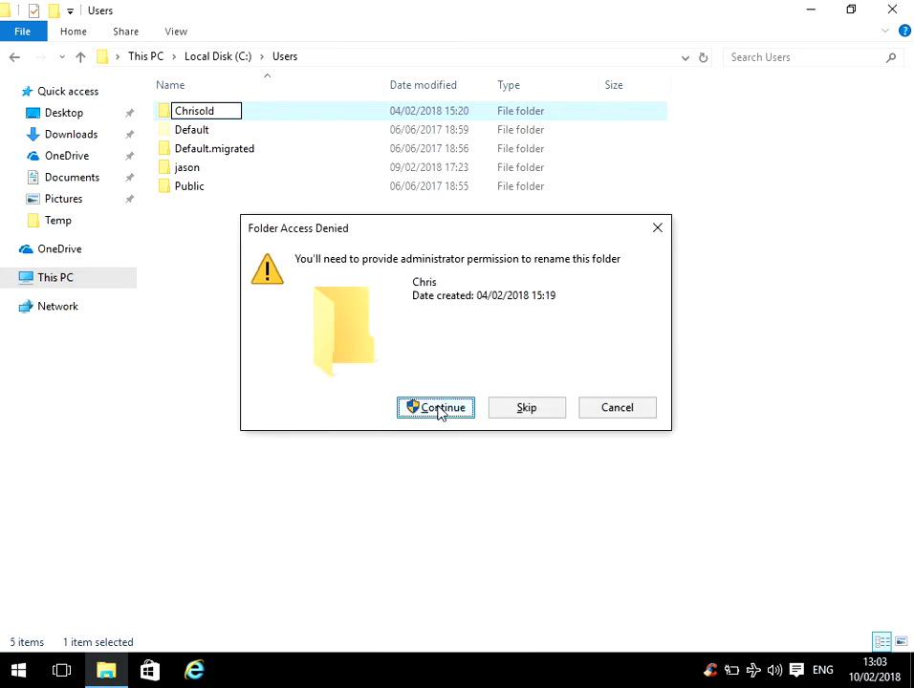
pyautogui.click(439, 408)
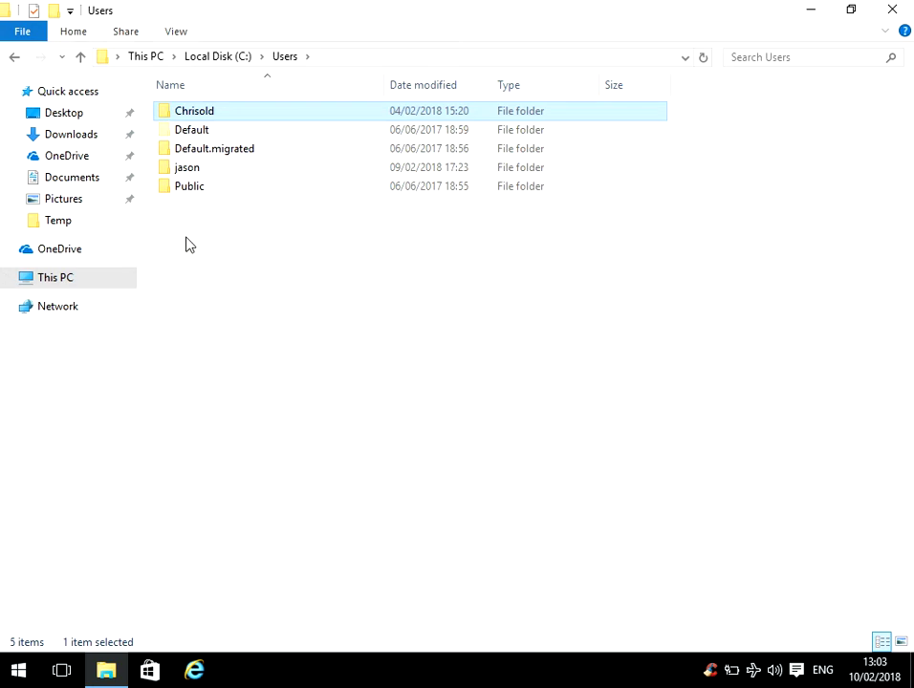
pyautogui.doubleClick(227, 116)
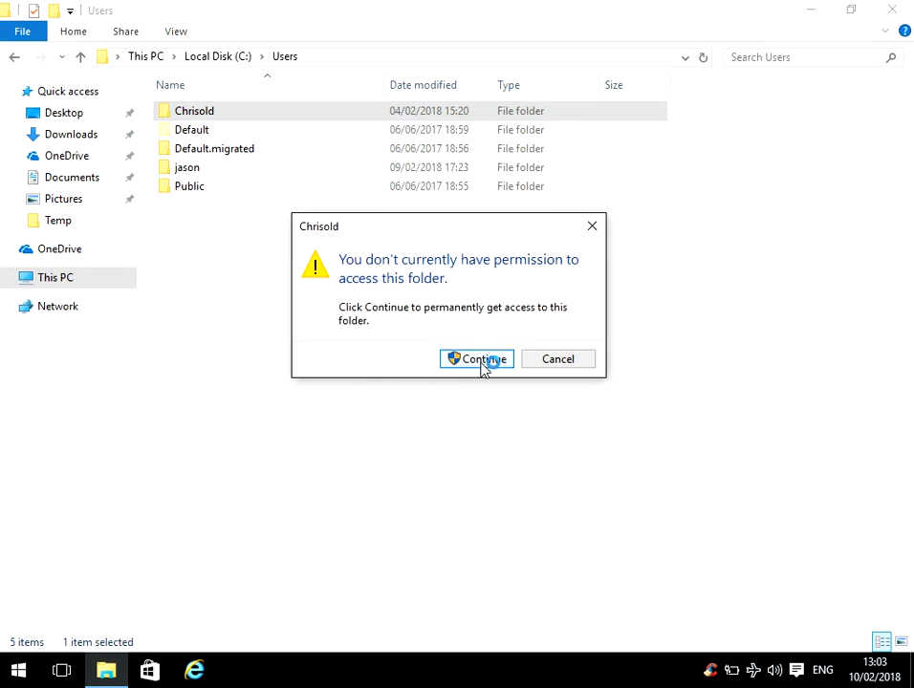
pyautogui.click(483, 363)
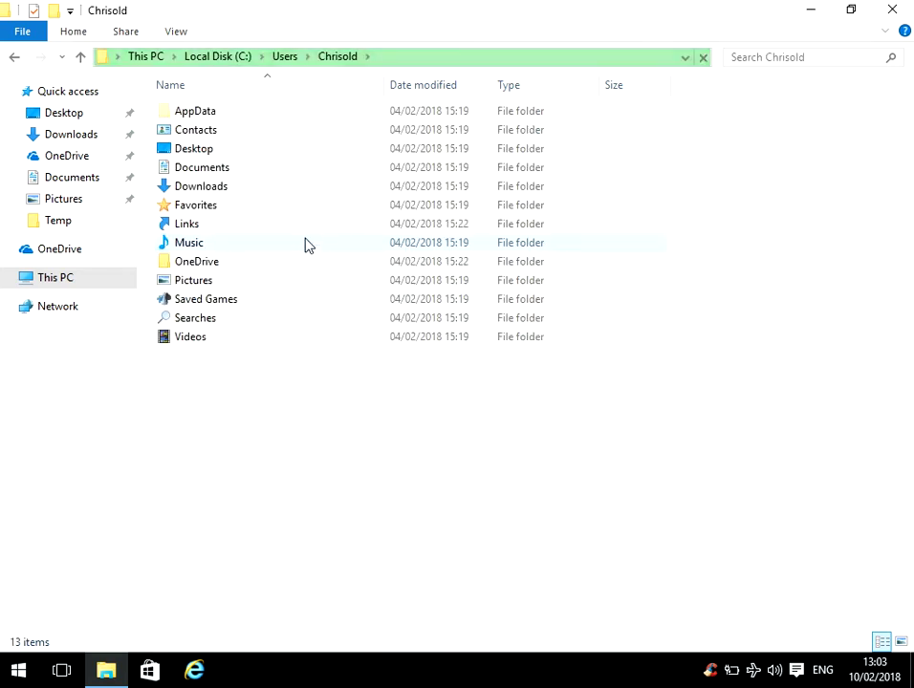
# Step: Check that Chrisold's Documents and Desktop folders are empty, then close File Explorer
pyautogui.click(219, 174)
pyautogui.doubleClick(244, 175)
pyautogui.click(14, 58)
pyautogui.doubleClick(217, 149)
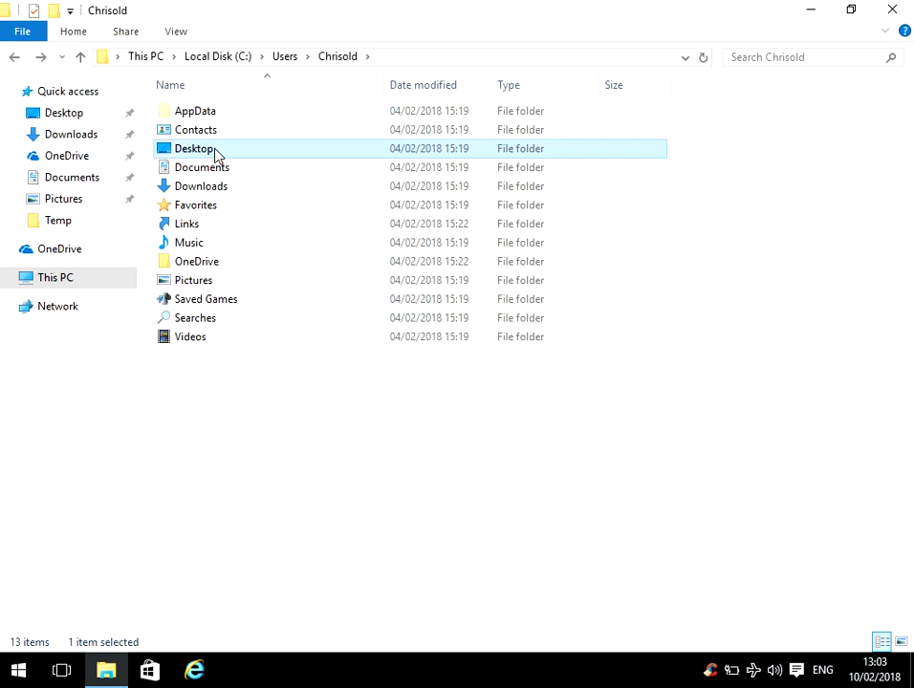
pyautogui.click(15, 58)
pyautogui.click(892, 12)
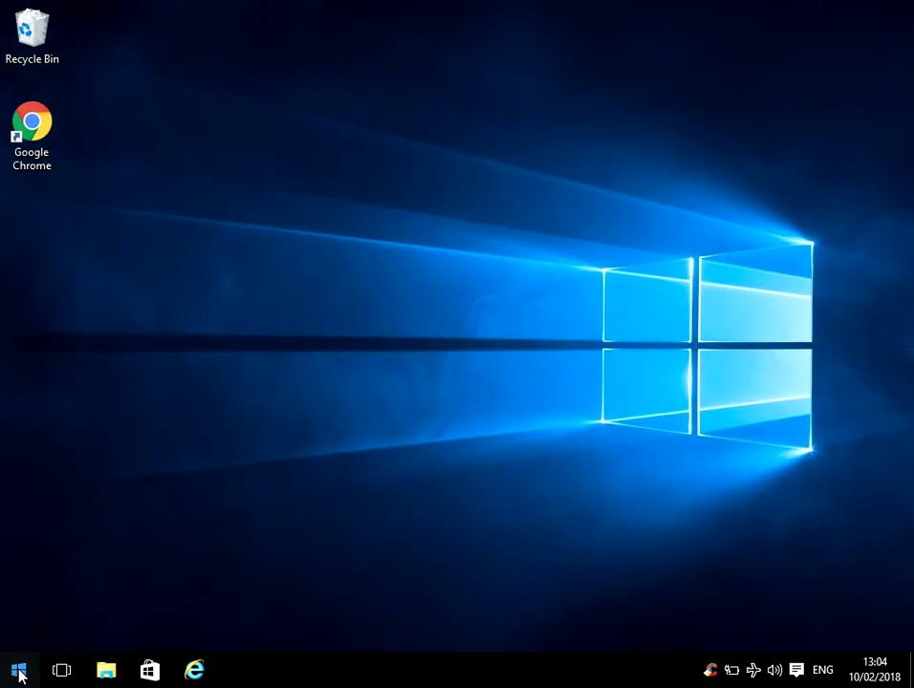
# Step: Launch Registry Editor via a Start search for regedit, approving the UAC prompt
pyautogui.click(18, 674)
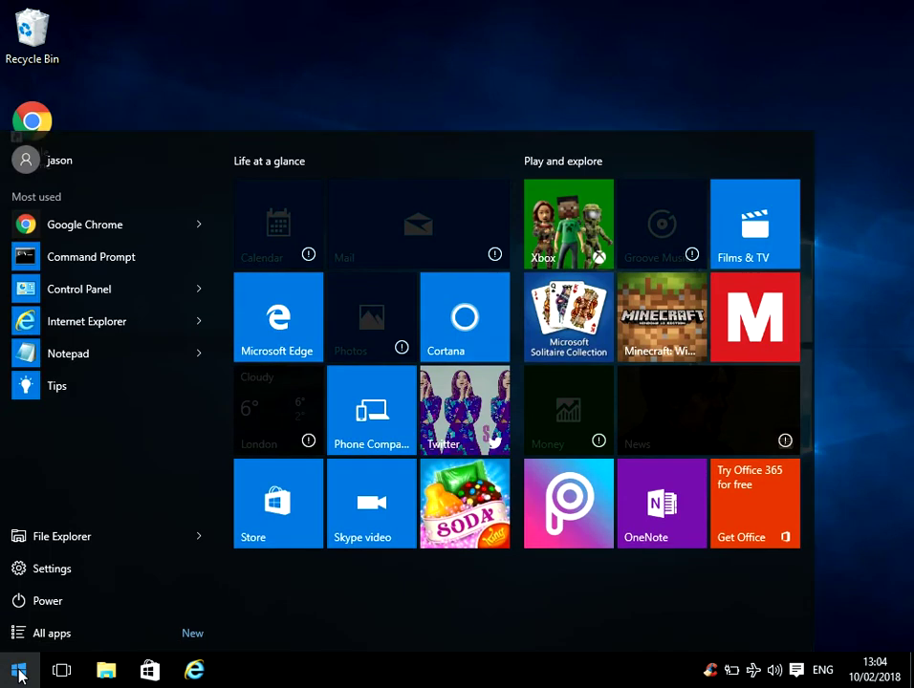
pyautogui.write('regedit')
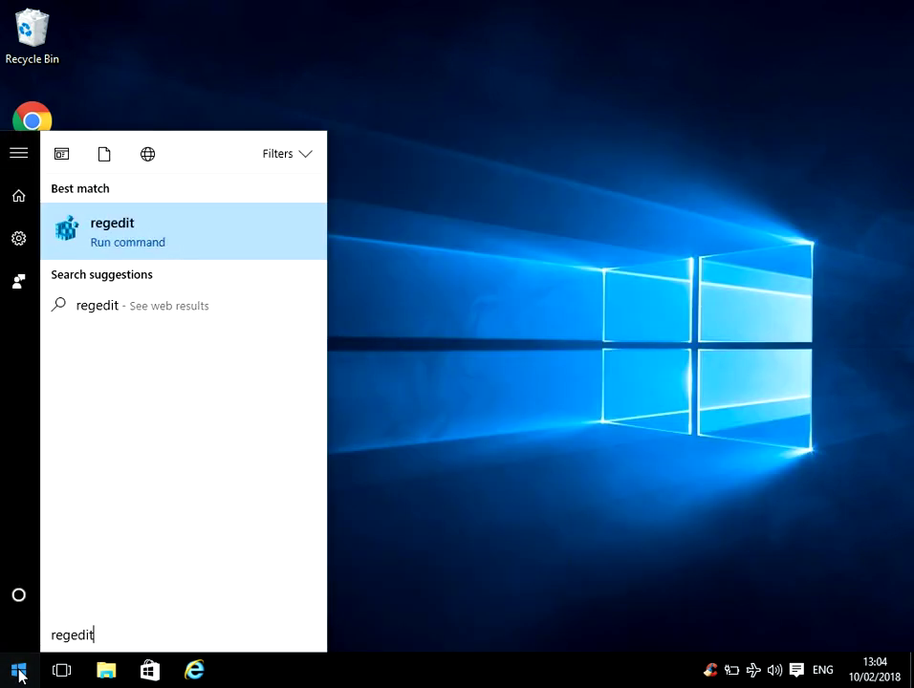
pyautogui.click(165, 243)
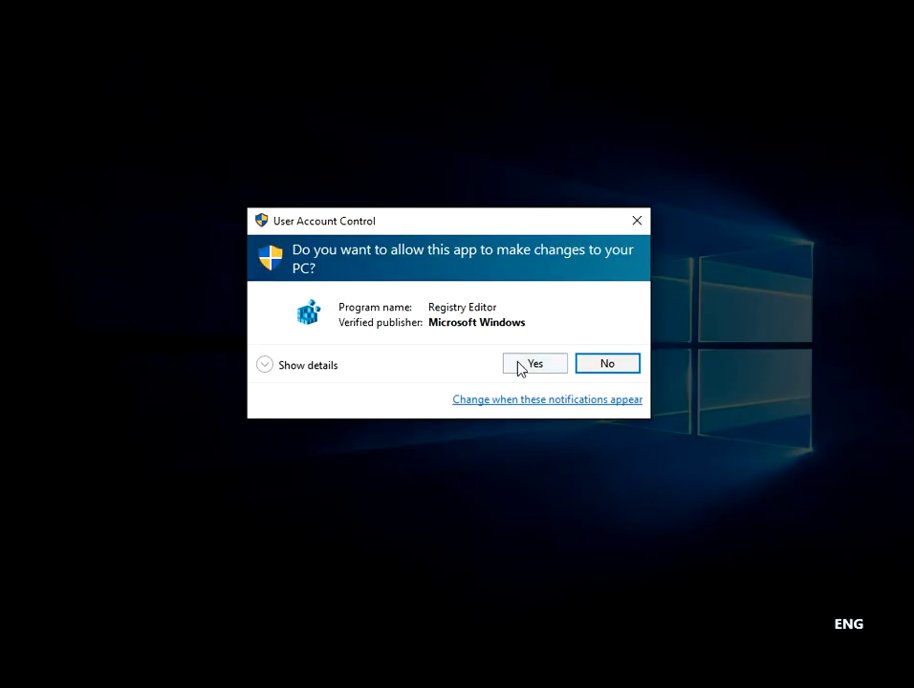
pyautogui.click(543, 369)
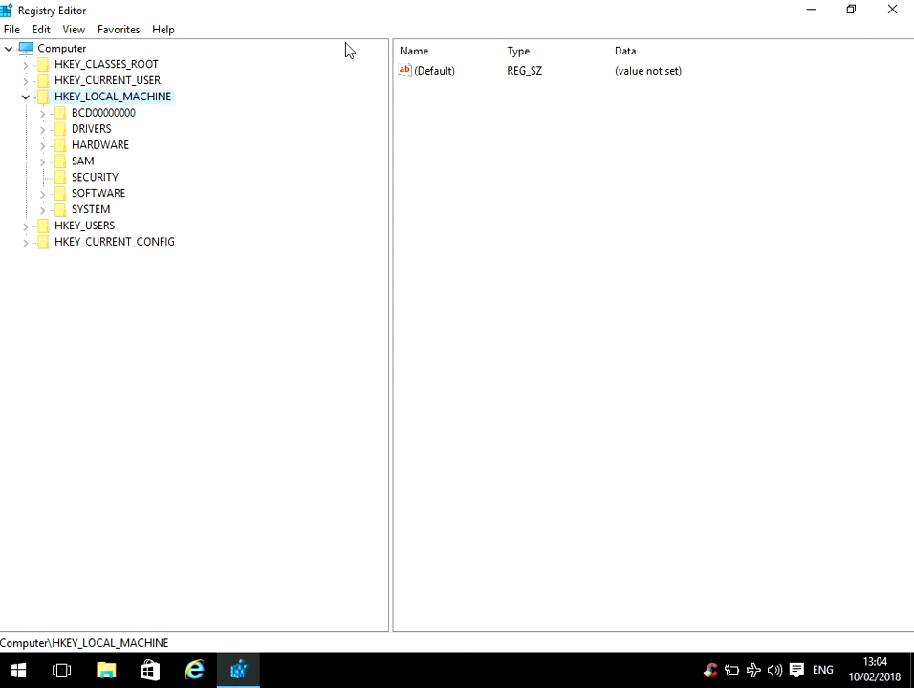
# Step: Expand HKEY_LOCAL_MACHINE\SOFTWARE\Microsoft in the registry tree
pyautogui.press('Down')
pyautogui.press('Down')
pyautogui.press('Down')
pyautogui.press('Down')
pyautogui.press('Down')
pyautogui.press('Down')
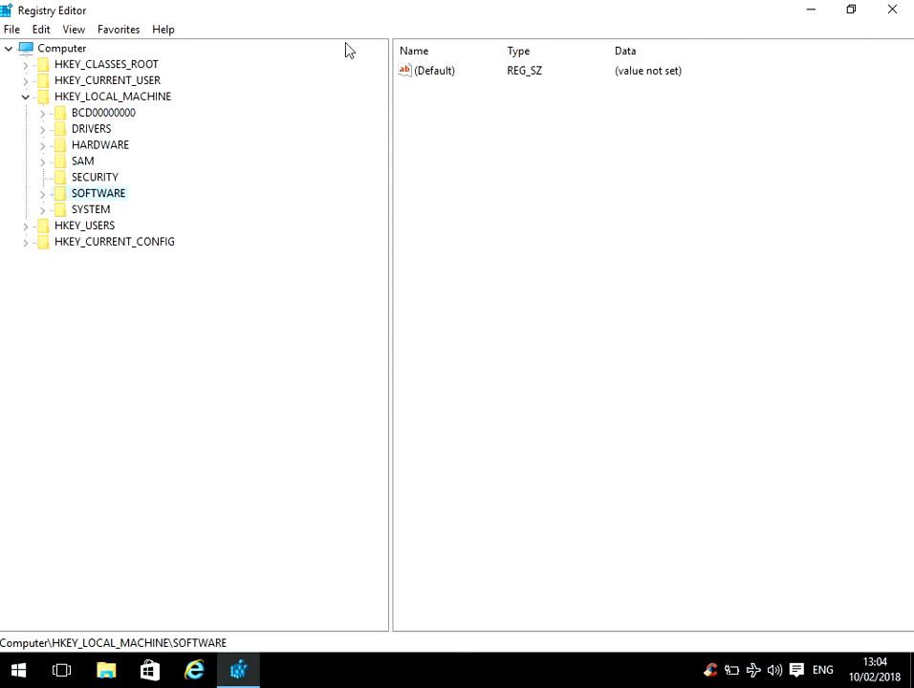
pyautogui.press('Right')
pyautogui.press('Down')
pyautogui.press('Down')
pyautogui.press('Down')
pyautogui.press('Down')
pyautogui.press('Down')
pyautogui.press('Down')
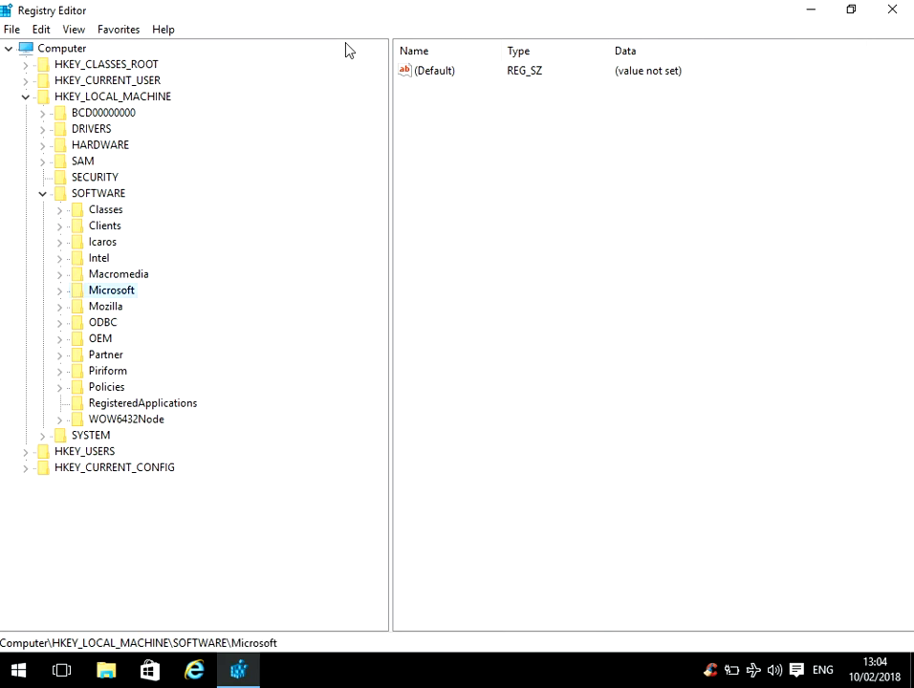
pyautogui.press('Right')
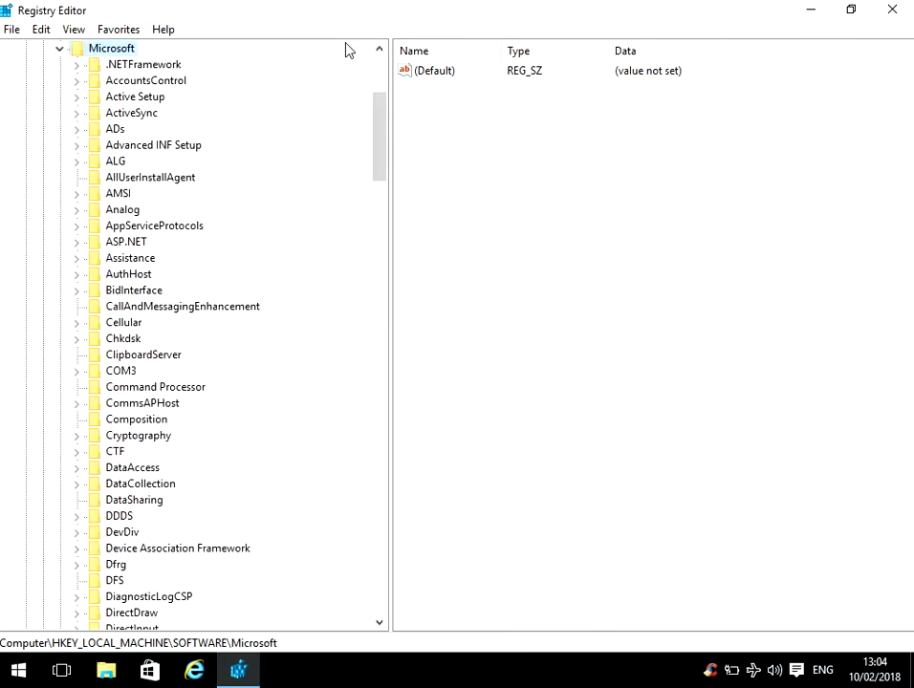
pyautogui.press('Down')
# Step: Expand Windows NT\CurrentVersion\ProfileList to list its profile SID subkeys
pyautogui.write('win')
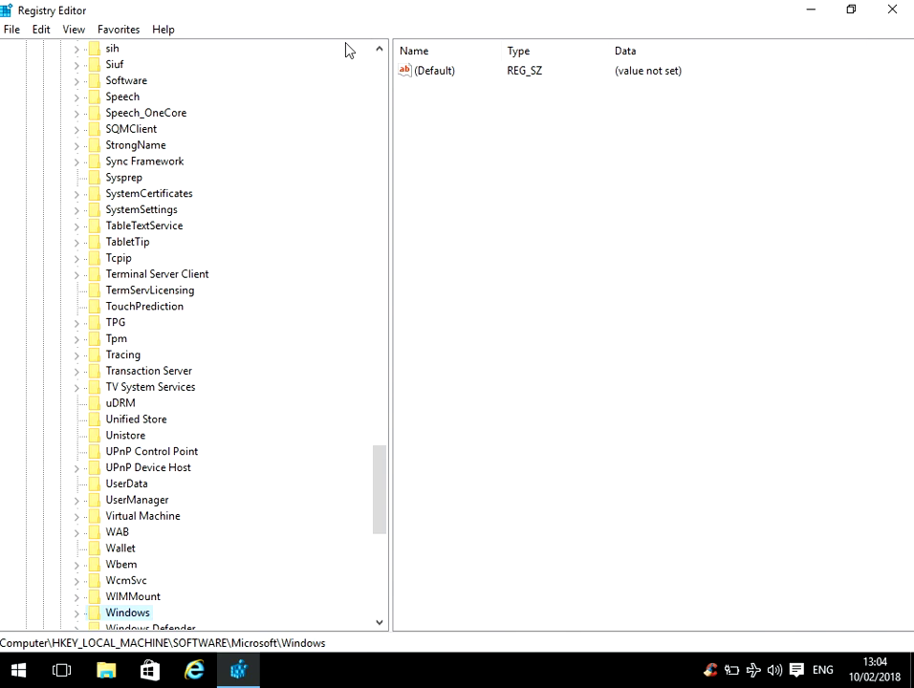
pyautogui.press('Down')
pyautogui.press('Down')
pyautogui.press('Down')
pyautogui.press('Down')
pyautogui.press('Down')
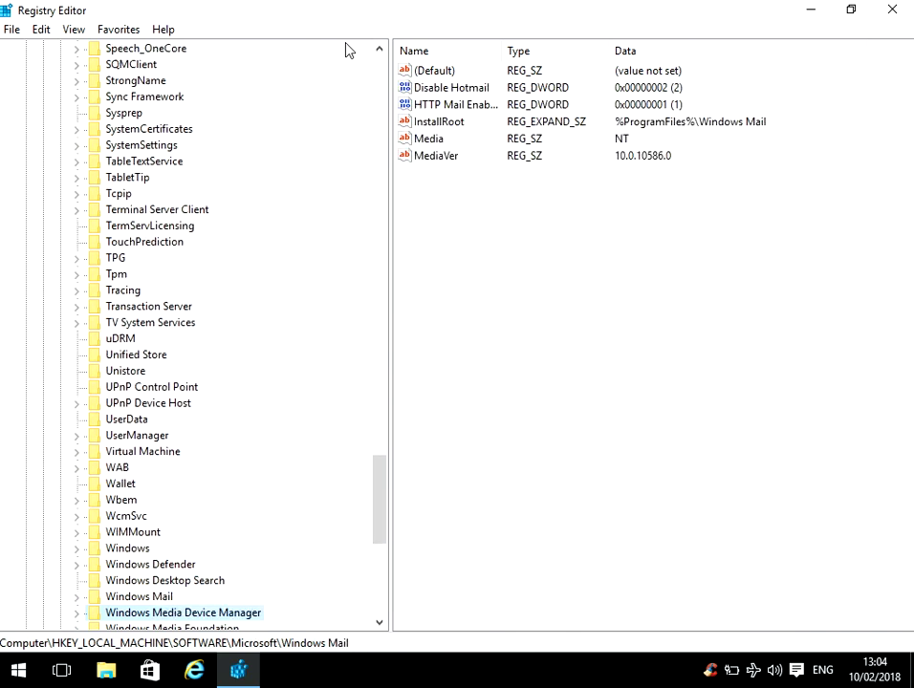
pyautogui.press('Down')
pyautogui.press('Down')
pyautogui.press('Down')
pyautogui.press('Down')
pyautogui.press('Up')
pyautogui.press('Right')
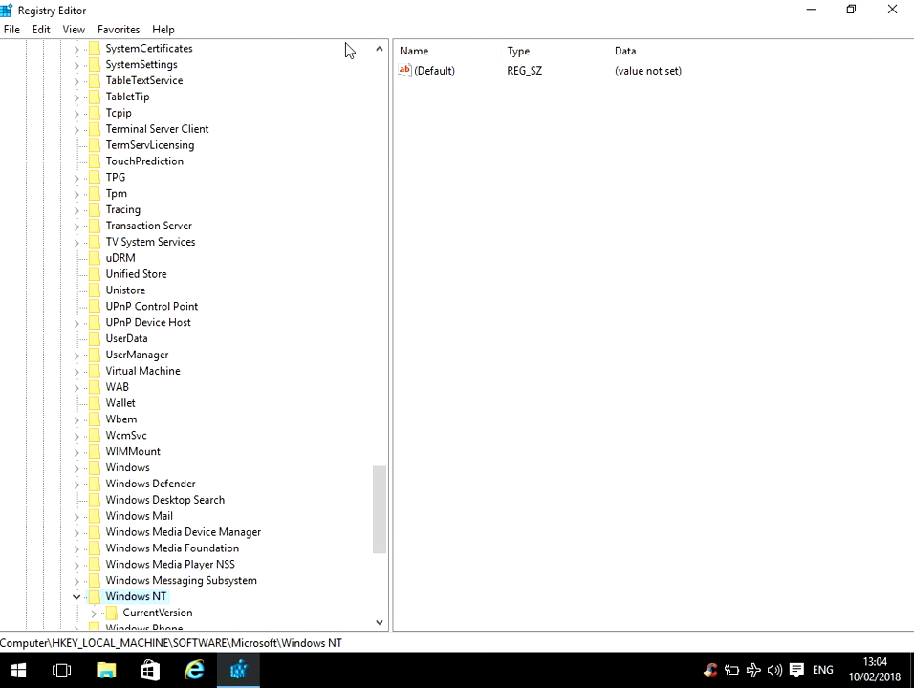
pyautogui.press('Down')
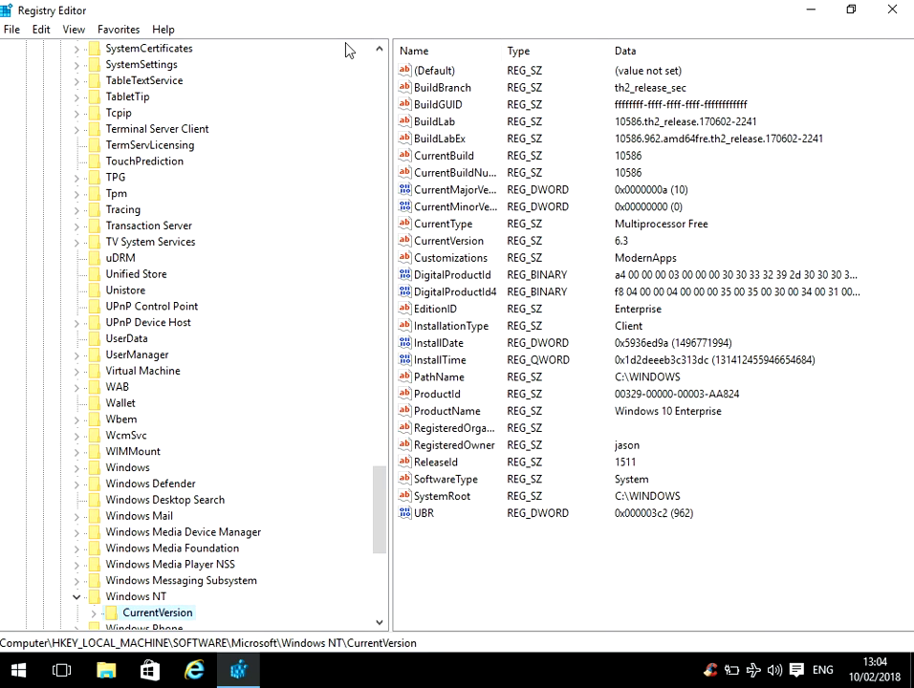
pyautogui.press('Right')
pyautogui.press('Down')
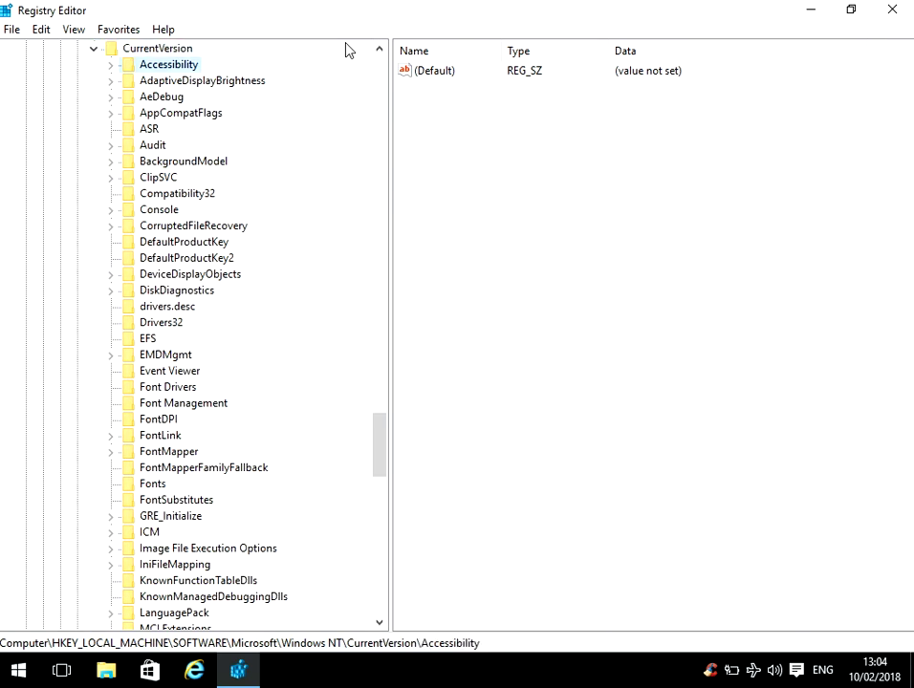
pyautogui.write('pro')
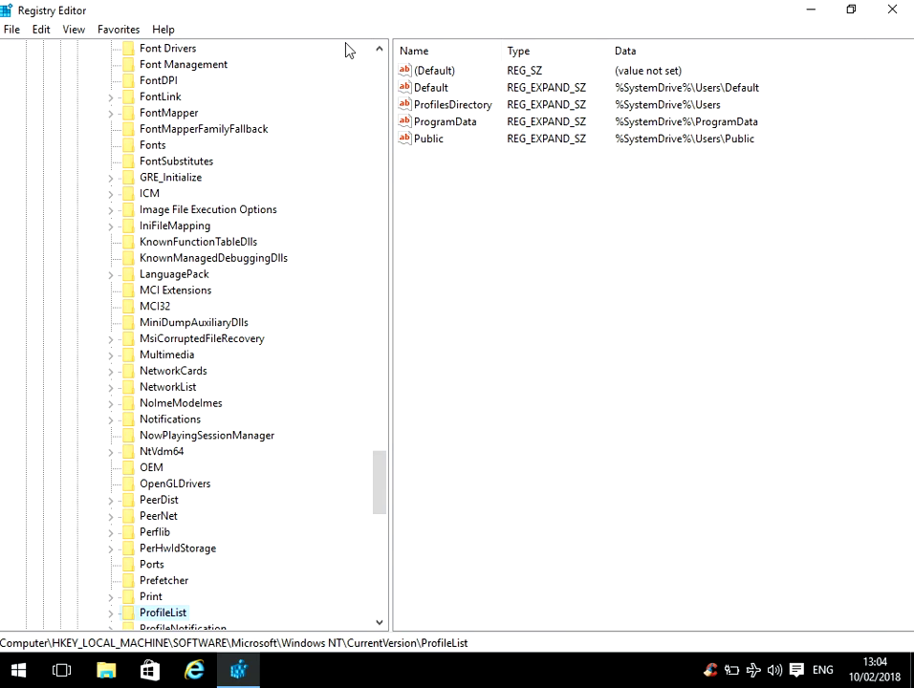
pyautogui.press('Right')
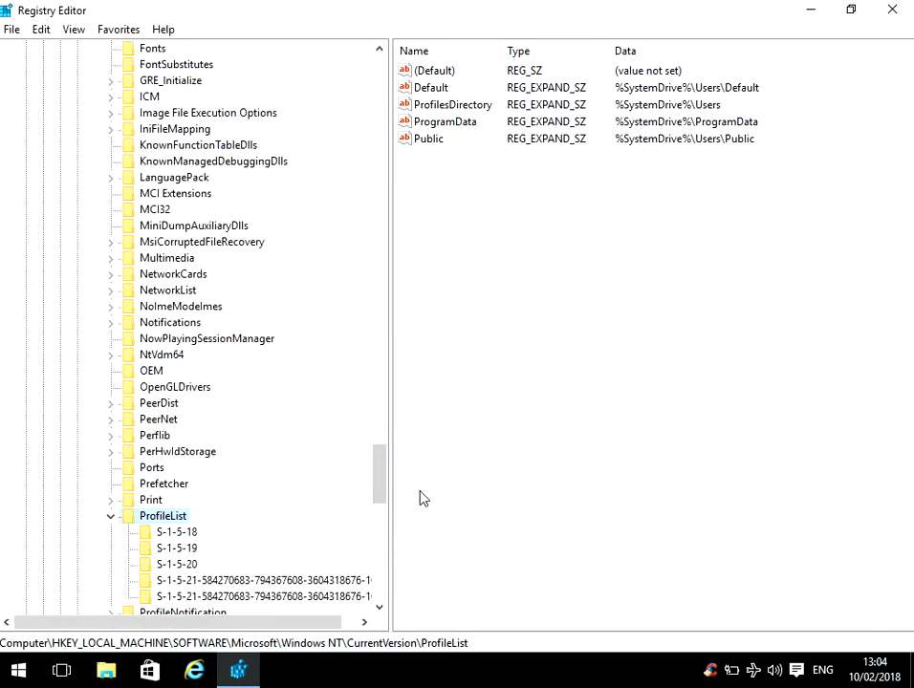
# Step: Inspect the S-1-5-18, S-1-5-19, S-1-5-20 and first user profile keys' ProfileImagePath values
pyautogui.moveTo(381, 608); pyautogui.dragTo(381, 608)
pyautogui.click(364, 622)
pyautogui.click(365, 622)
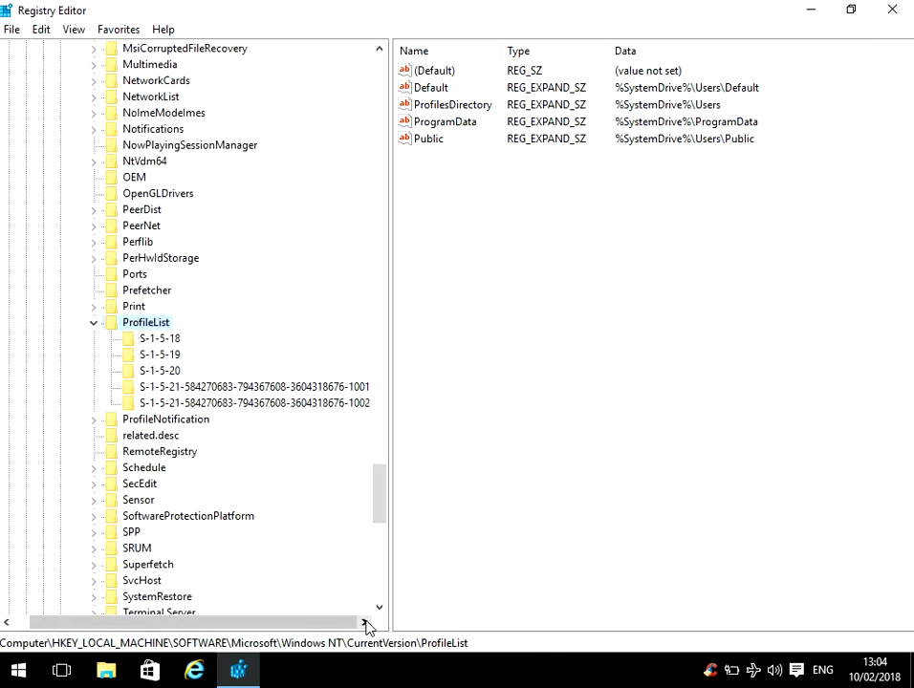
pyautogui.click(168, 342)
pyautogui.press('Down')
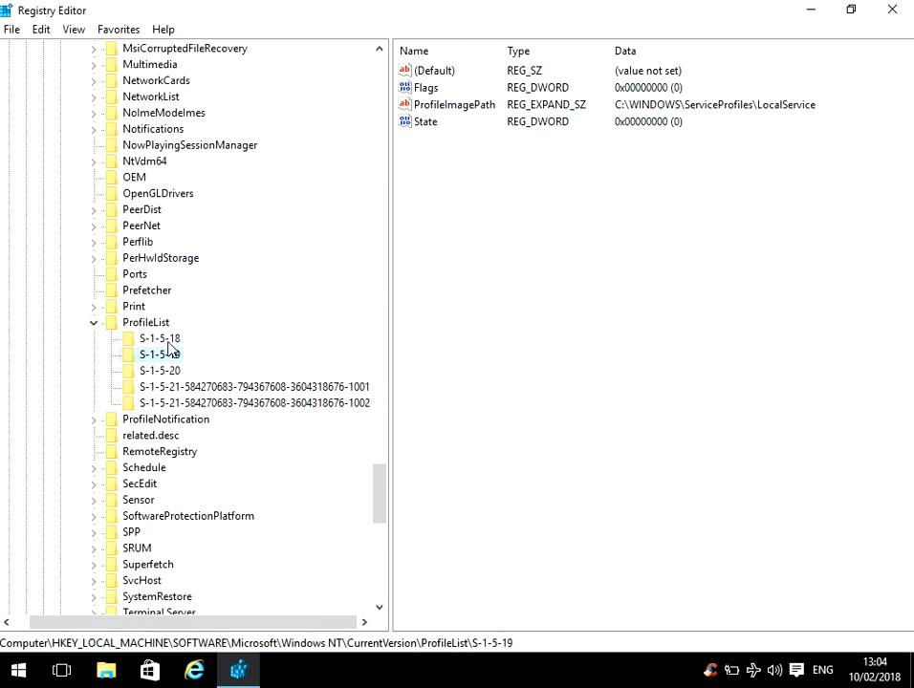
pyautogui.press('Down')
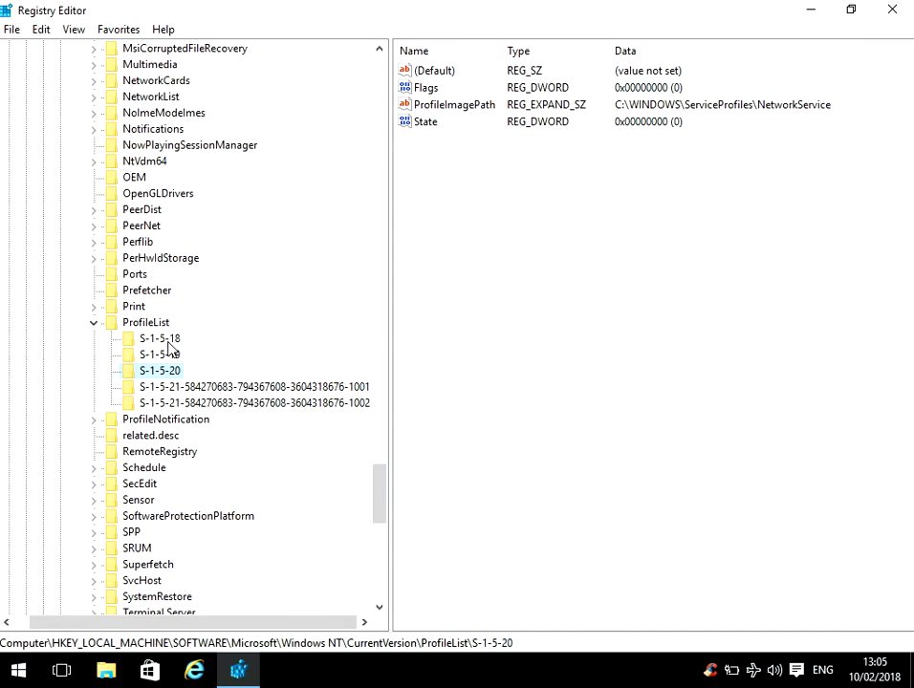
pyautogui.press('Down')
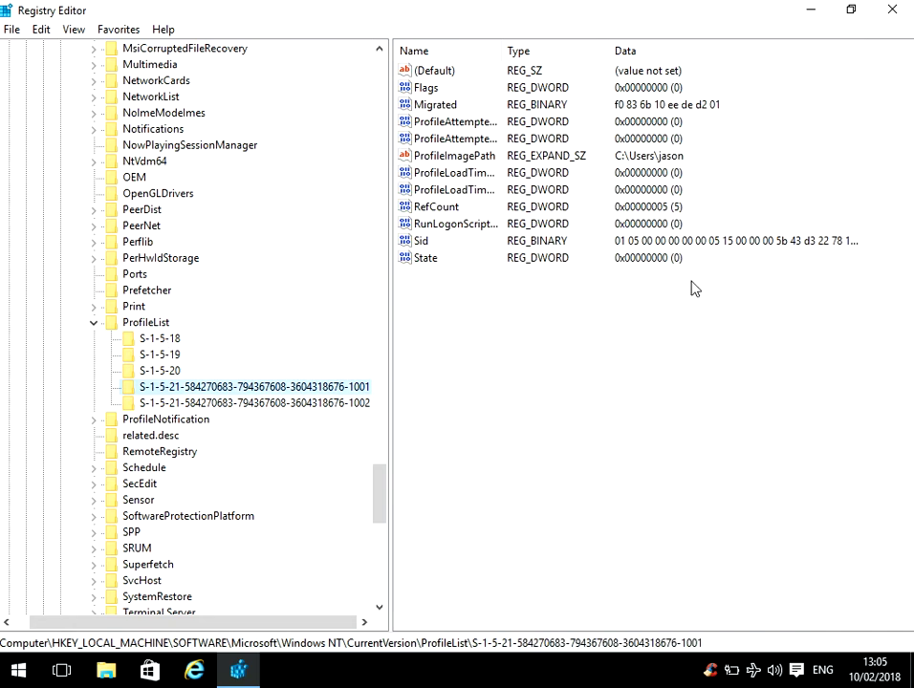
pyautogui.click(563, 155)
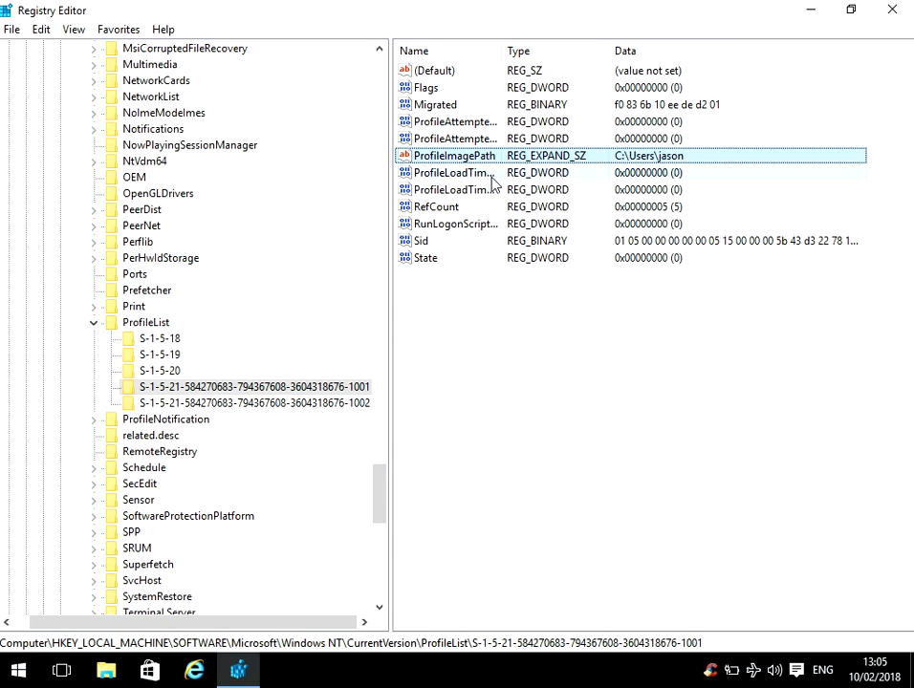
# Step: Delete the second user account's profile SID key from ProfileList
pyautogui.click(271, 406)
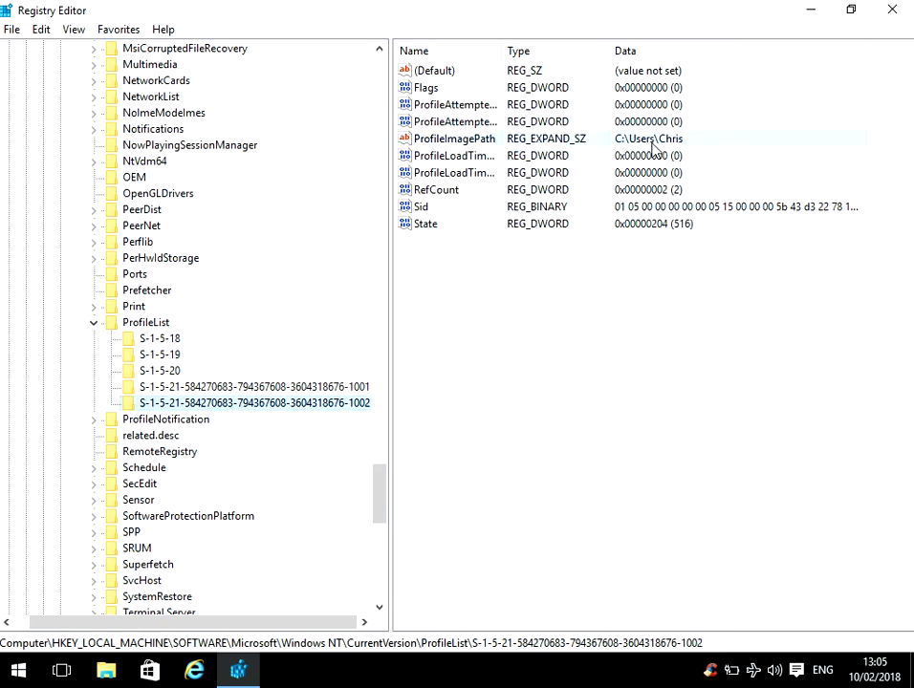
pyautogui.rightClick(307, 405)
pyautogui.click(355, 478)
pyautogui.click(552, 334)
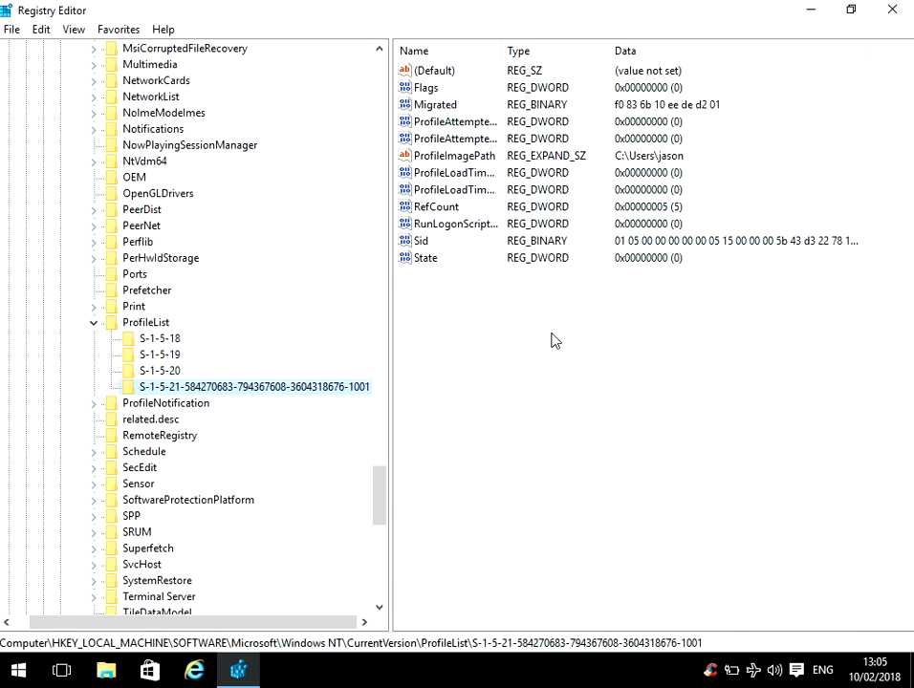
# Step: Close Registry Editor, sign out, and pick the other user on the sign-in screen
pyautogui.click(892, 9)
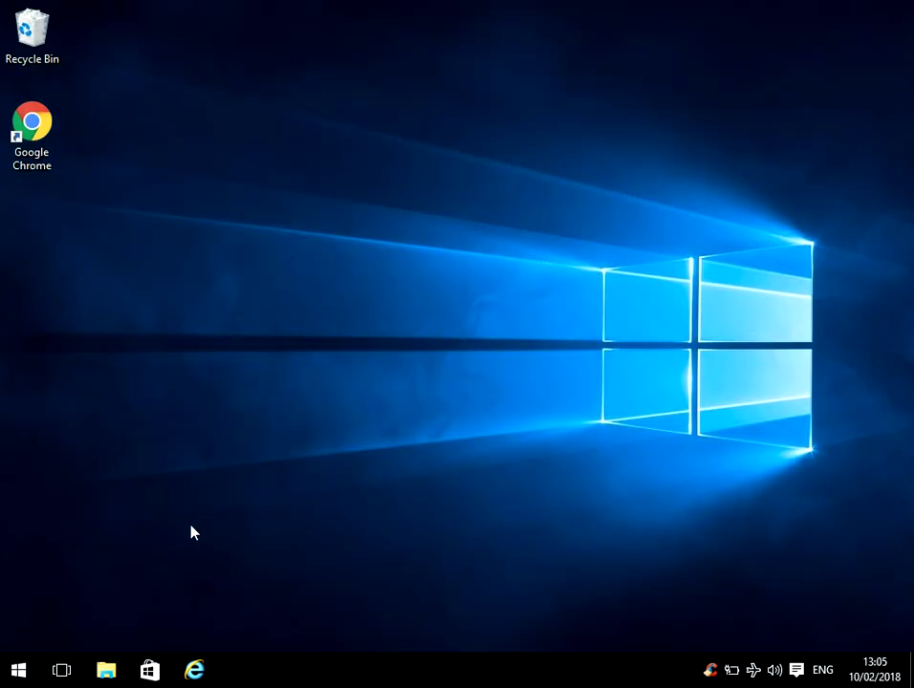
pyautogui.click(19, 671)
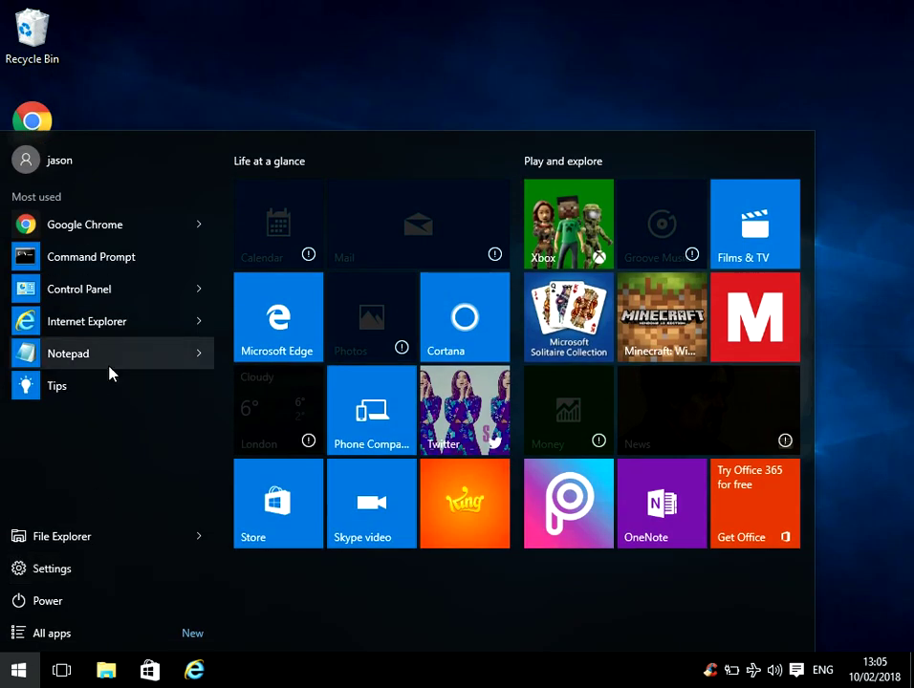
pyautogui.click(72, 164)
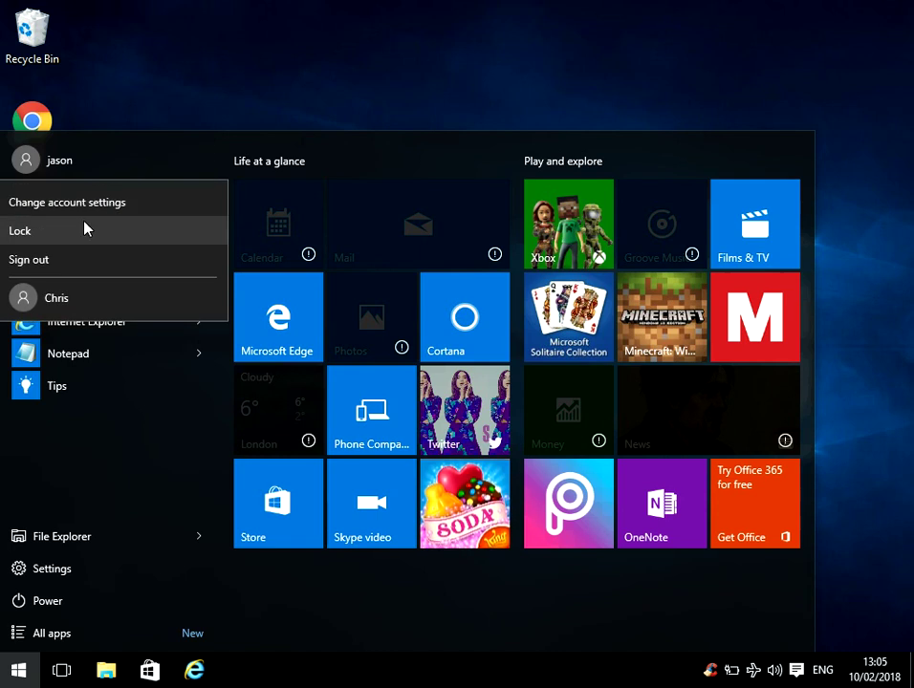
pyautogui.click(72, 254)
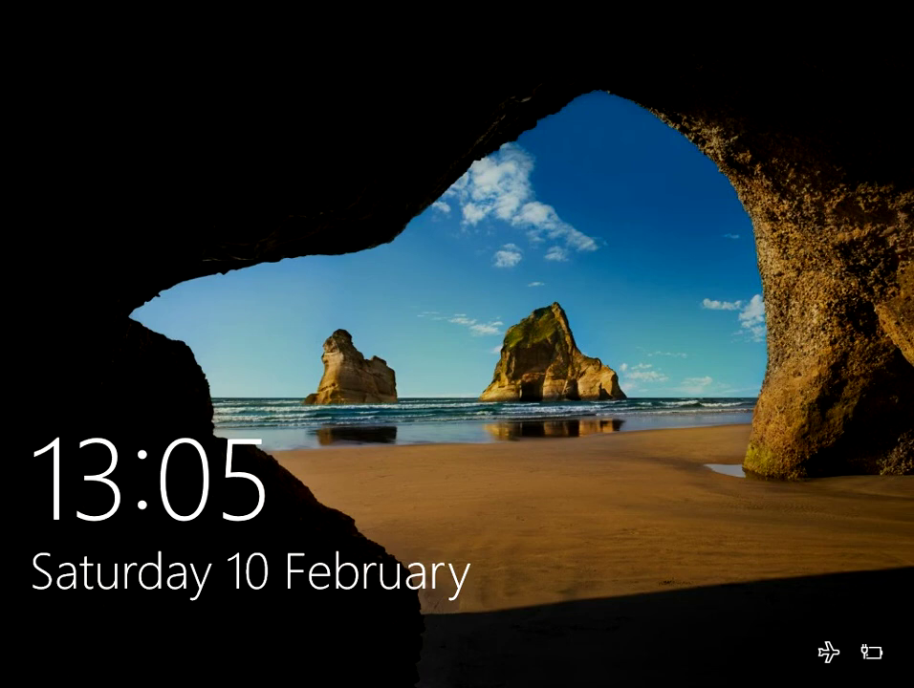
pyautogui.click(74, 263)
pyautogui.click(101, 646)
# Step: Enter the other user's account password in the sign-in box
pyautogui.write('******')
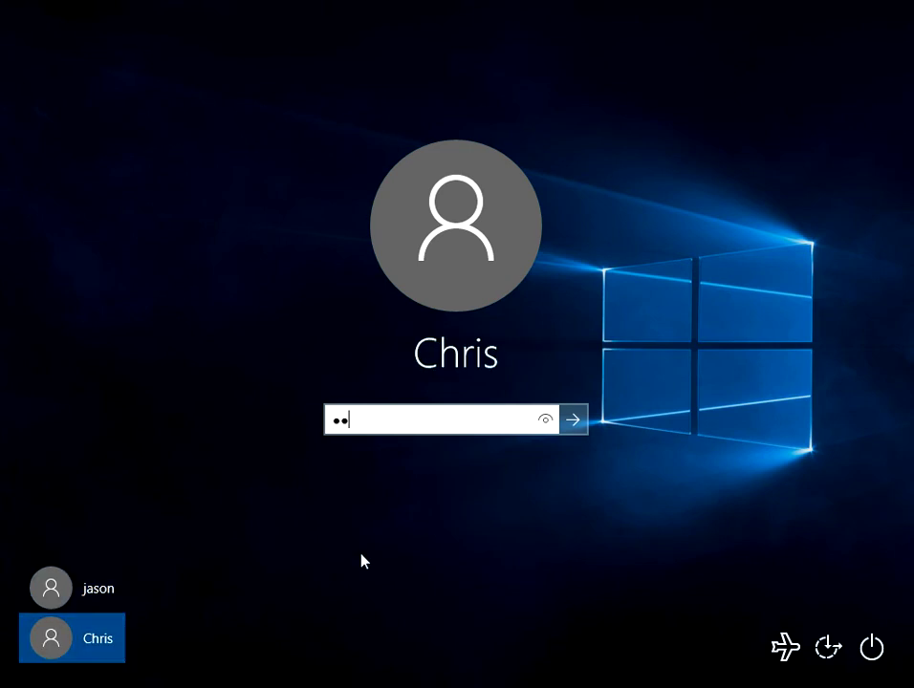
pyautogui.write('***')
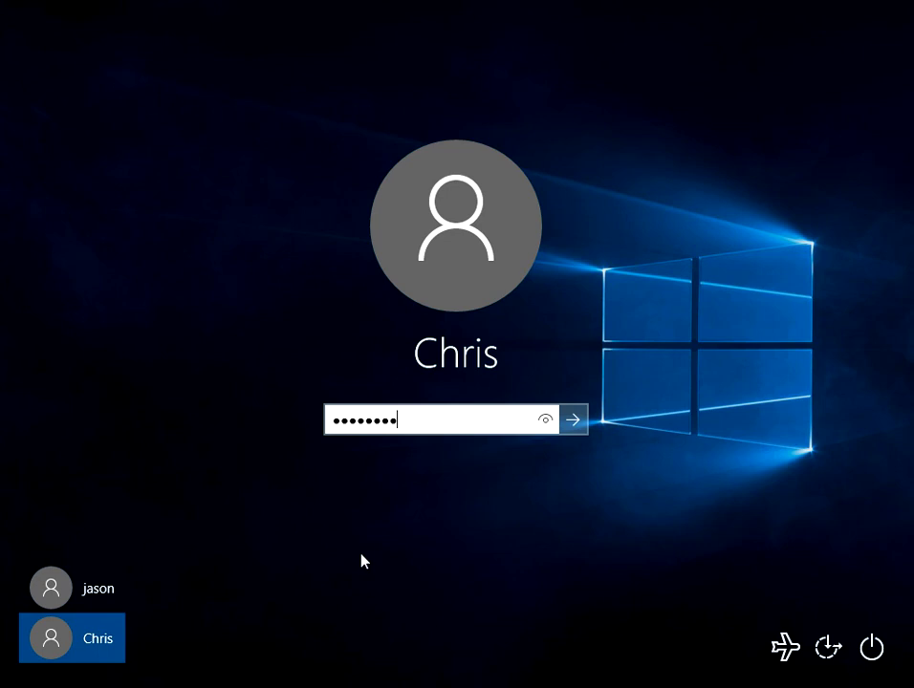